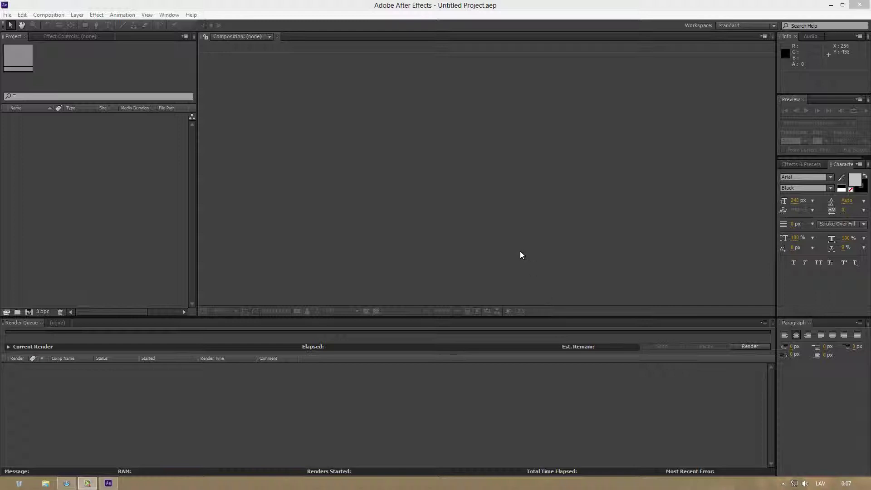
- Create a new composition and add a VFX ON text layer
{"action": "left_click", "coordinate": [28, 311]}
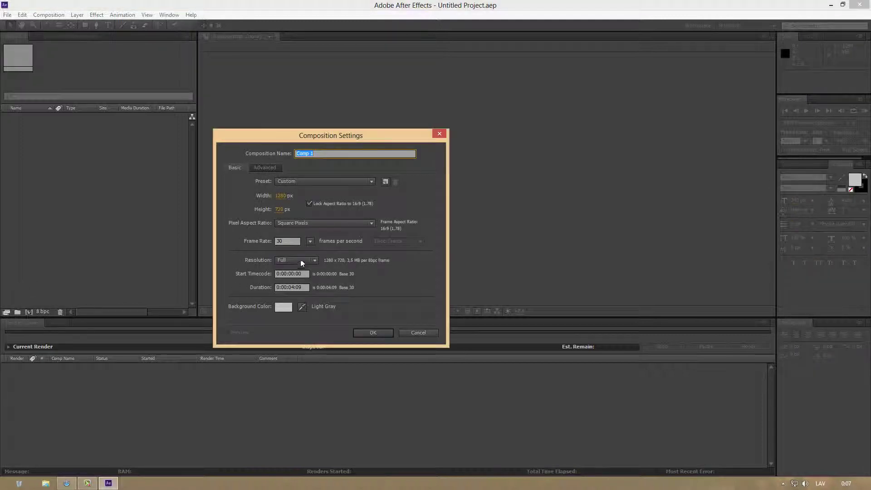
{"action": "left_click", "coordinate": [385, 333]}
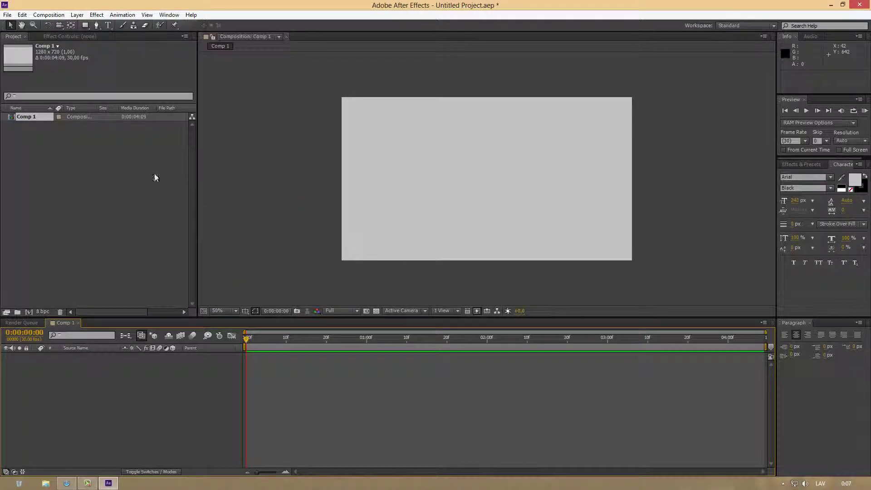
{"action": "left_click", "coordinate": [108, 26]}
{"action": "left_click", "coordinate": [402, 180]}
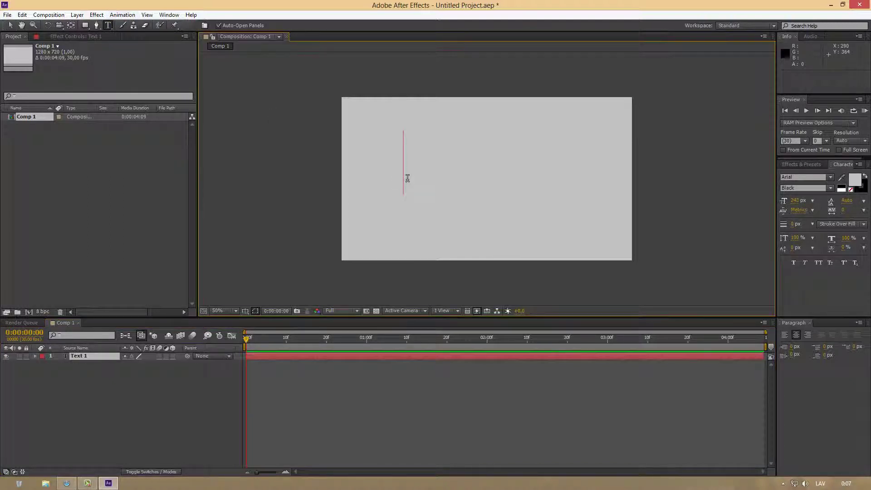
{"action": "type", "text": "Hello"}
- Colour the VFX ON text black and centre it in the frame
{"action": "double_click", "coordinate": [516, 163]}
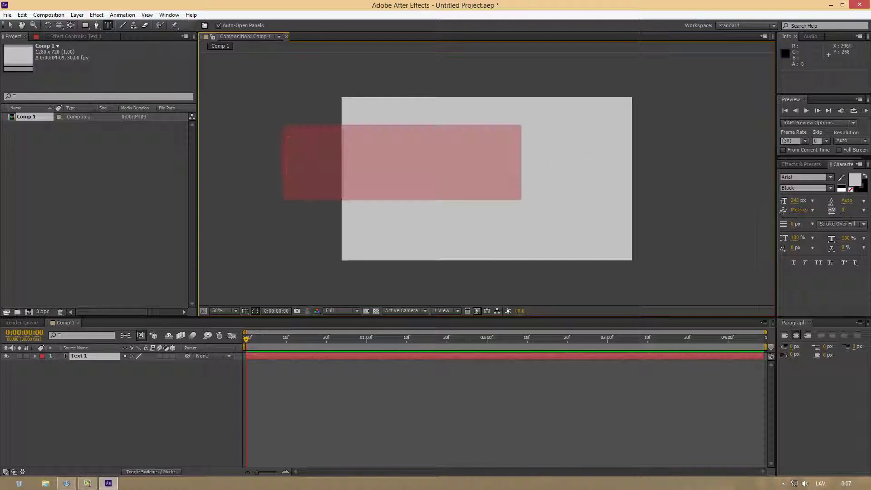
{"action": "left_click", "coordinate": [855, 180]}
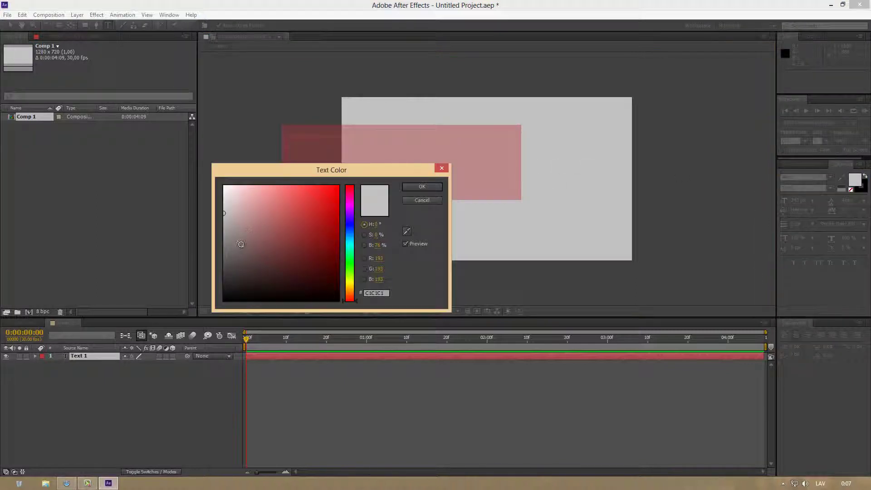
{"action": "left_click_drag", "start_coordinate": [240, 245], "coordinate": [200, 317]}
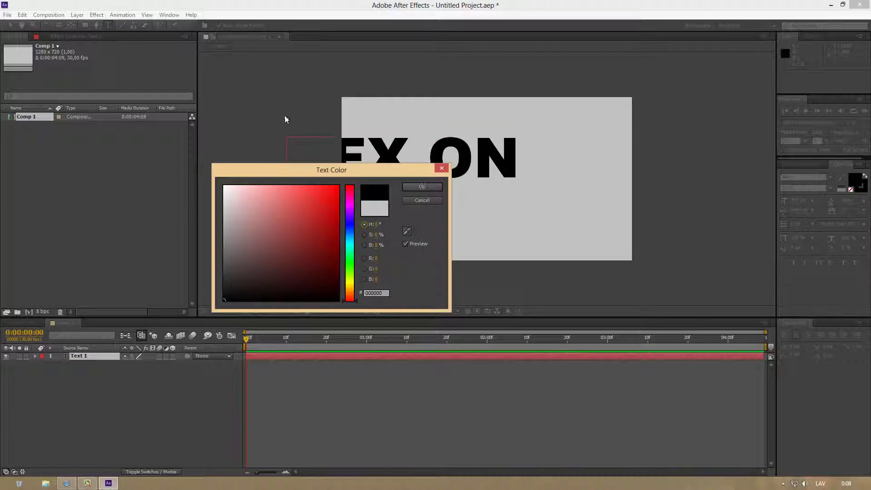
{"action": "left_click", "coordinate": [422, 187]}
{"action": "left_click", "coordinate": [10, 25]}
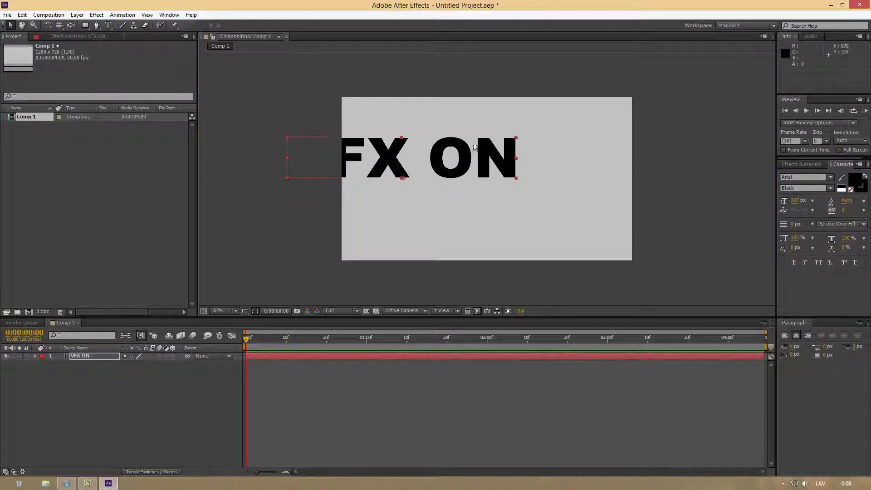
{"action": "left_click_drag", "start_coordinate": [462, 166], "coordinate": [538, 188]}
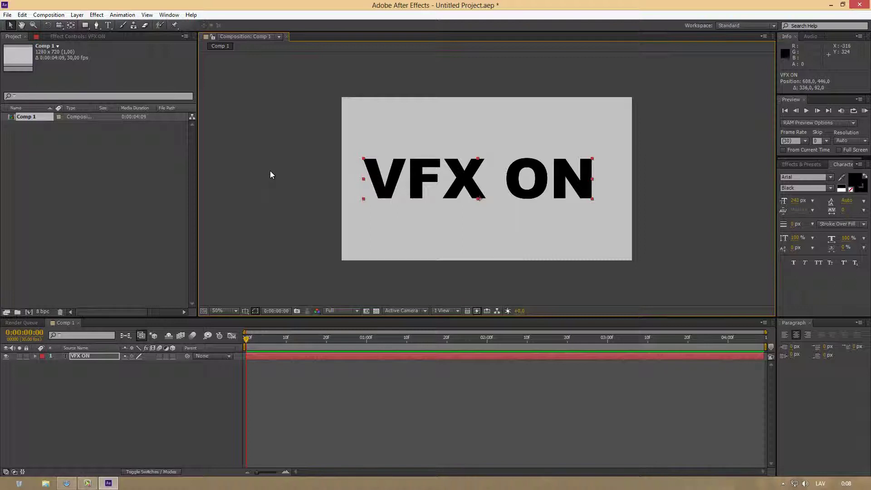
- Rename Comp 1 to Text in the Project panel
{"action": "left_click", "coordinate": [28, 312]}
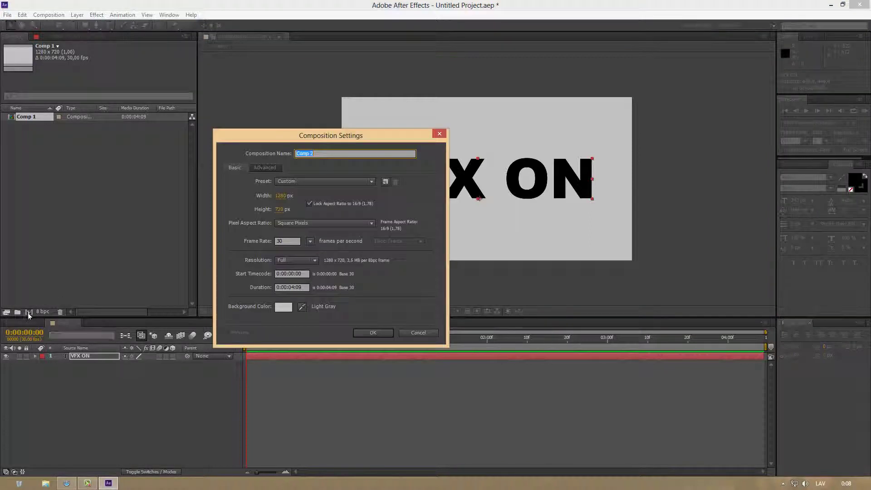
{"action": "left_click", "coordinate": [407, 334]}
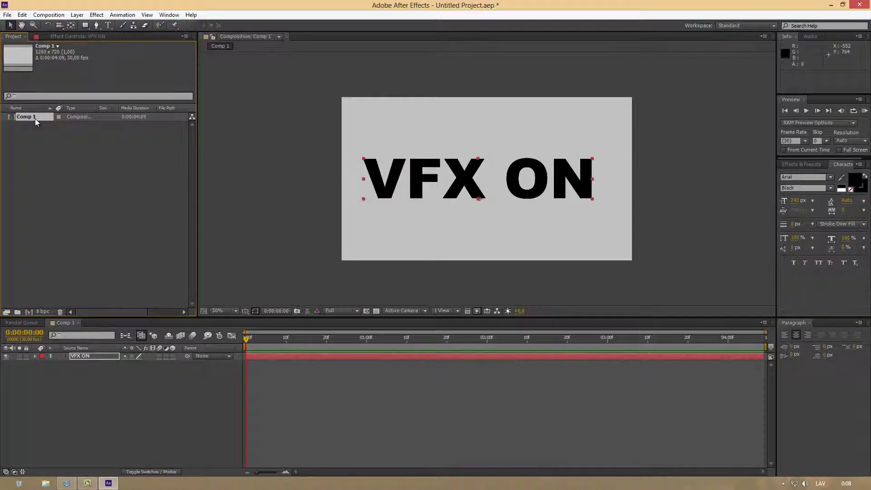
{"action": "key", "text": "Return"}
{"action": "type", "text": "Text"}
{"action": "left_click", "coordinate": [43, 162]}
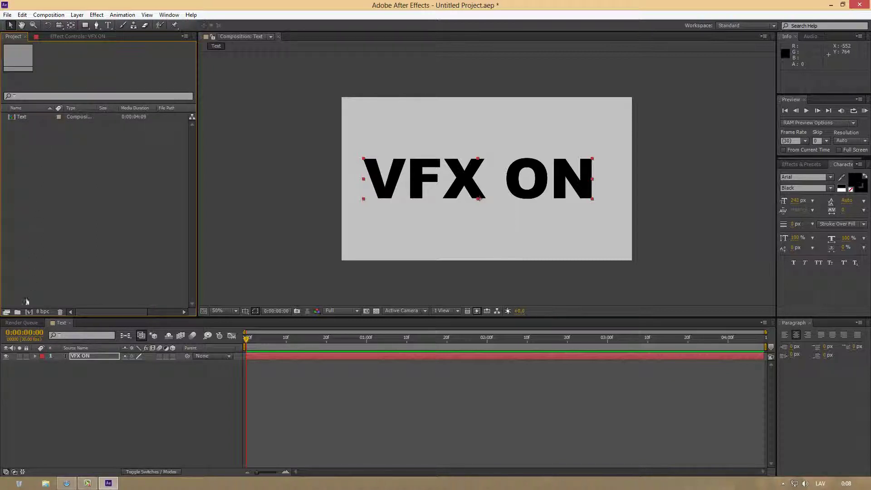
- Create a new Comp 1 and nest the Text comp inside it
{"action": "left_click", "coordinate": [29, 312]}
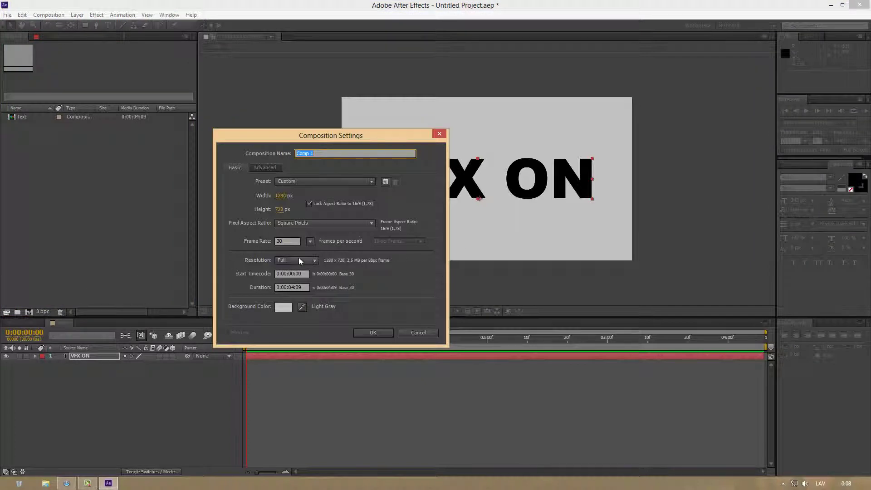
{"action": "left_click", "coordinate": [381, 333]}
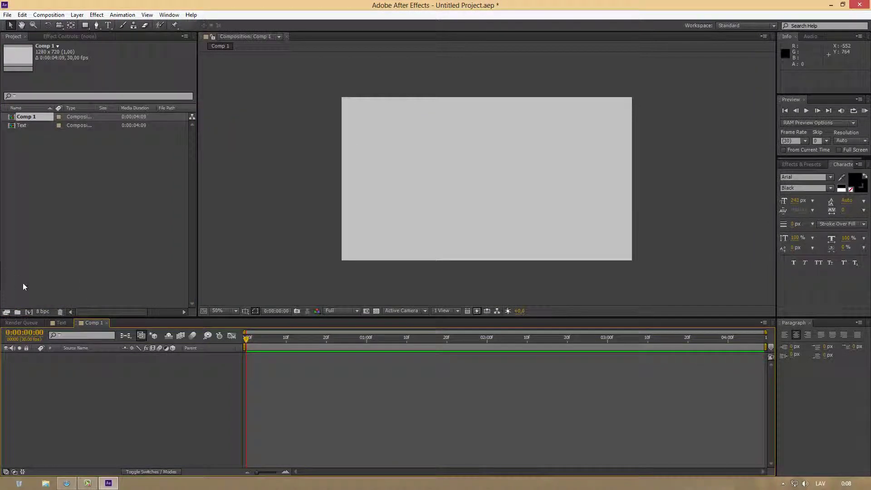
{"action": "left_click_drag", "start_coordinate": [29, 126], "coordinate": [134, 377]}
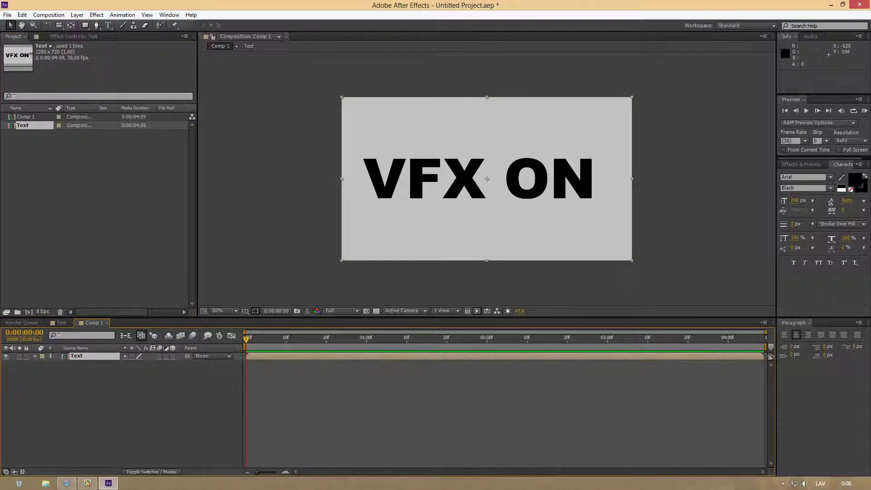
- Add a light cyan-blue 4DCFFF solid over the Text layer and hide the Text layer
{"action": "left_click", "coordinate": [78, 15]}
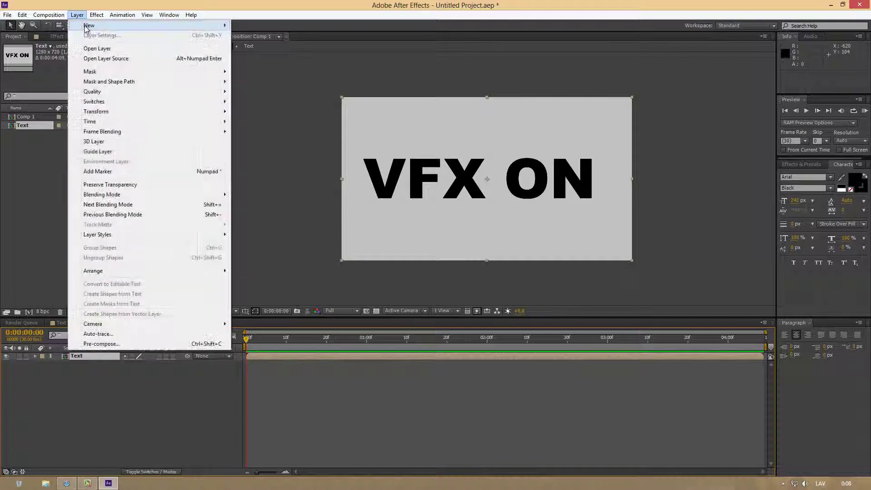
{"action": "mouse_move", "coordinate": [123, 26]}
{"action": "left_click", "coordinate": [257, 38]}
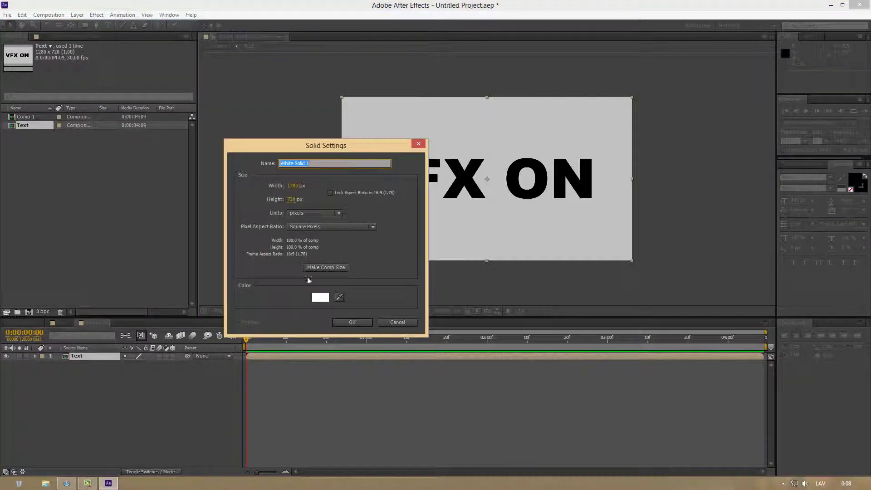
{"action": "left_click", "coordinate": [319, 294]}
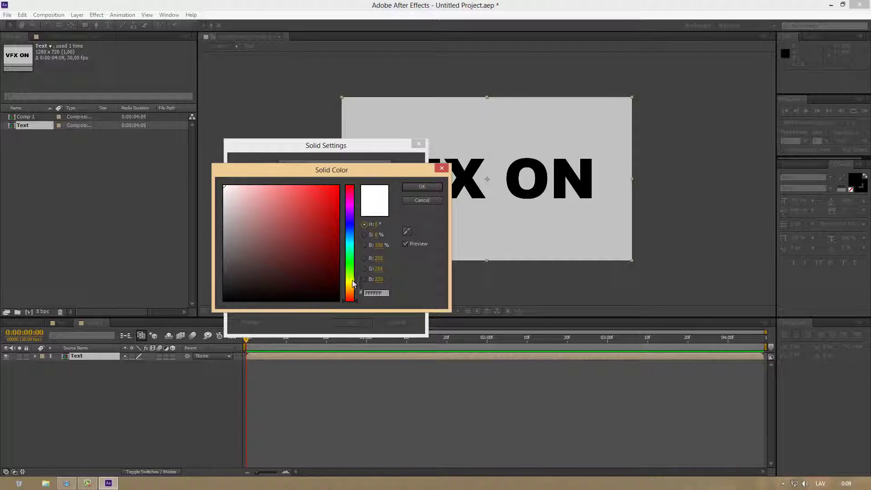
{"action": "left_click_drag", "start_coordinate": [354, 285], "coordinate": [353, 237]}
{"action": "left_click_drag", "start_coordinate": [289, 199], "coordinate": [304, 180]}
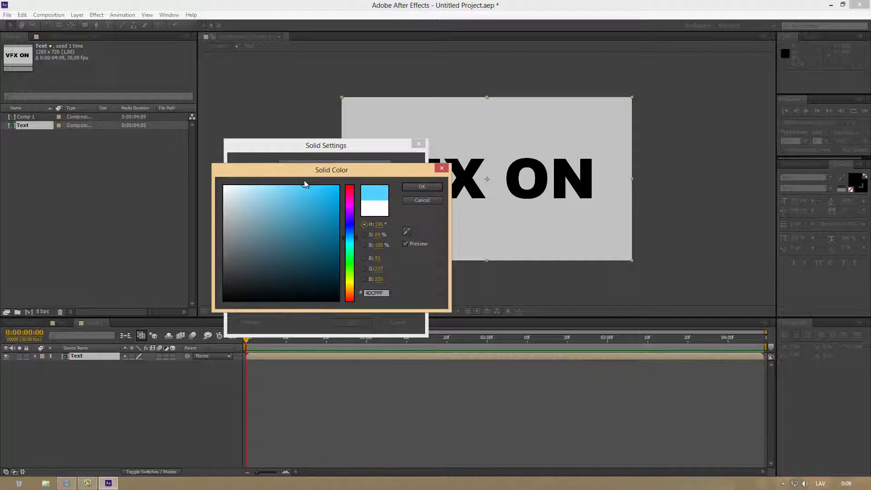
{"action": "left_click", "coordinate": [422, 186]}
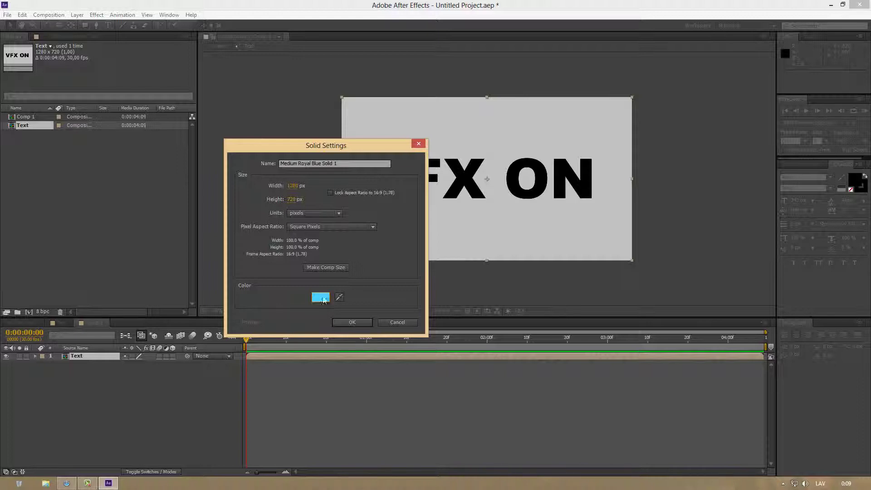
{"action": "left_click", "coordinate": [363, 322]}
{"action": "left_click", "coordinate": [6, 364]}
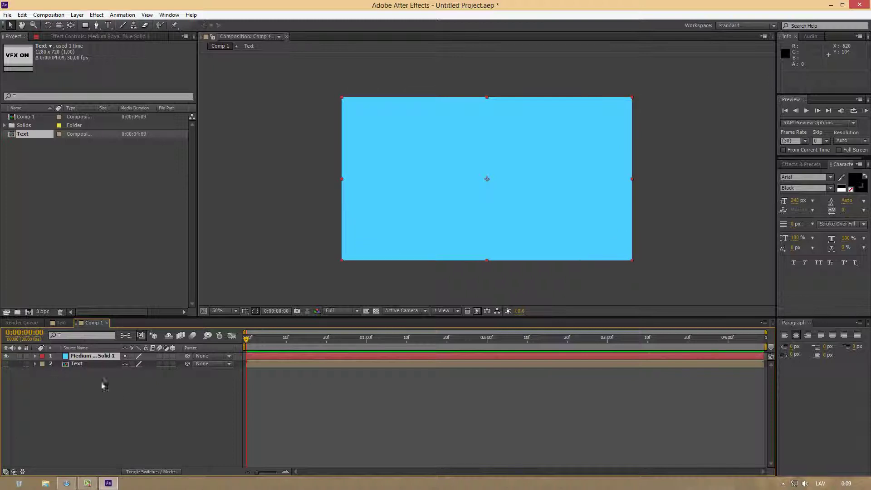
- Apply Simulation > Shatter to the Medium Royal Blue solid
{"action": "left_click", "coordinate": [97, 14]}
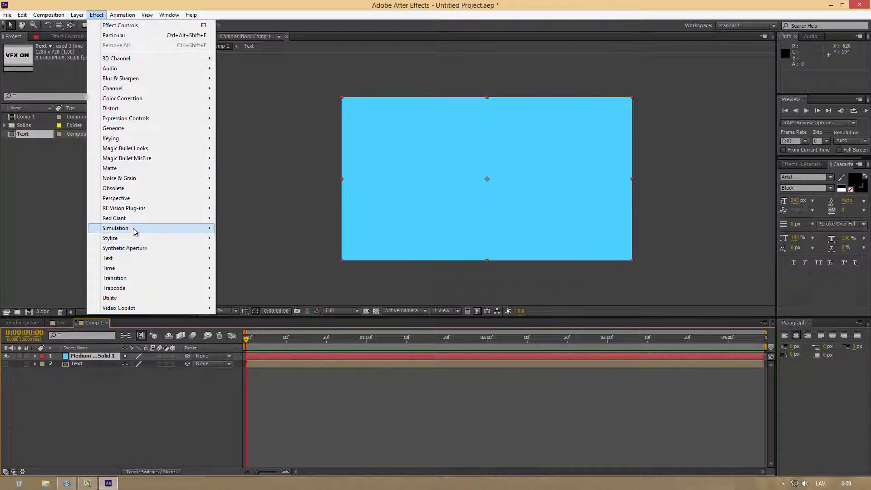
{"action": "mouse_move", "coordinate": [145, 229]}
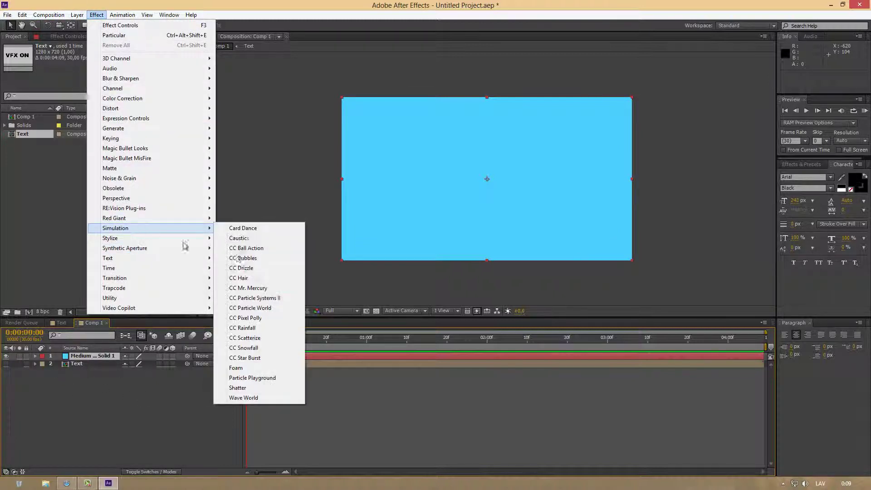
{"action": "left_click", "coordinate": [237, 388]}
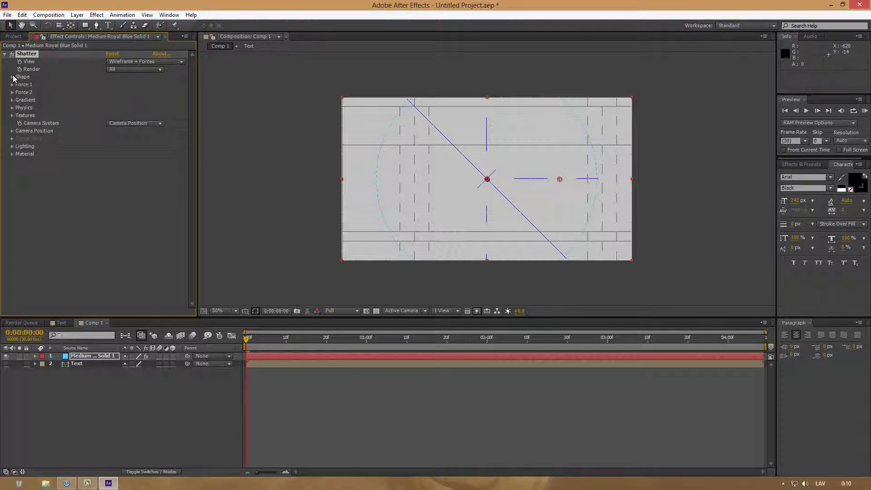
- Set Shatter's pattern to Custom with the Text layer as the shatter map
{"action": "left_click", "coordinate": [12, 77]}
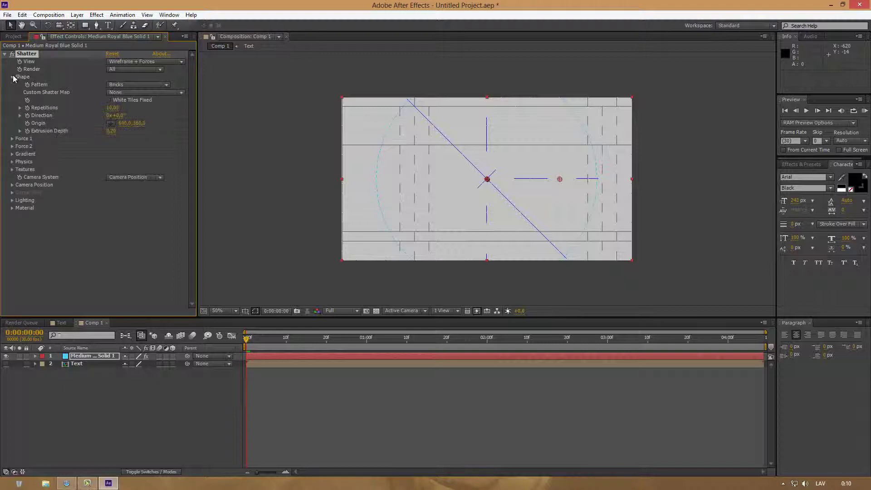
{"action": "left_click", "coordinate": [129, 87]}
{"action": "left_click", "coordinate": [131, 92]}
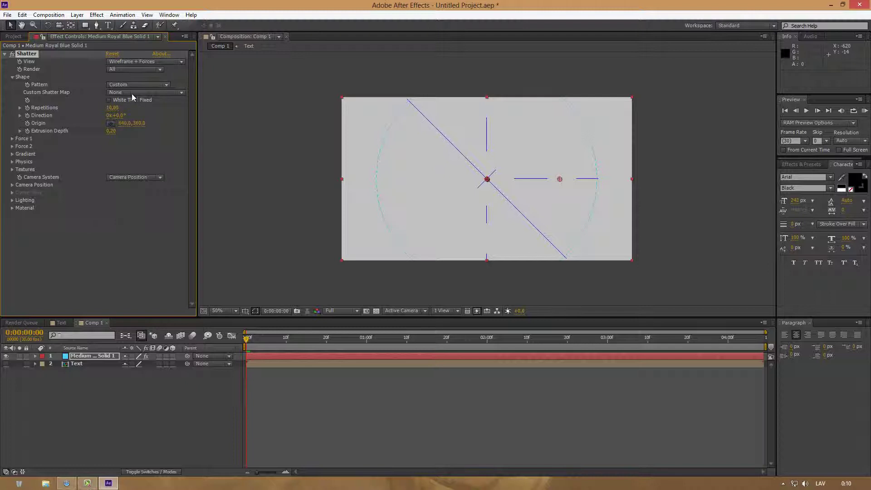
{"action": "left_click", "coordinate": [131, 93]}
{"action": "left_click", "coordinate": [131, 126]}
- Set Force 1 and Force 2 strength to 0
{"action": "left_click", "coordinate": [12, 139]}
{"action": "left_click", "coordinate": [110, 170]}
{"action": "type", "text": "0"}
{"action": "key", "text": "Return"}
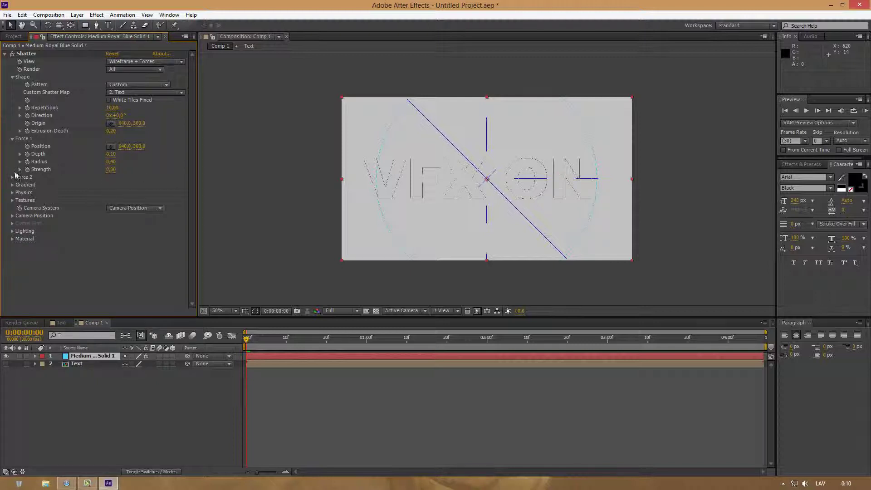
{"action": "left_click", "coordinate": [12, 177]}
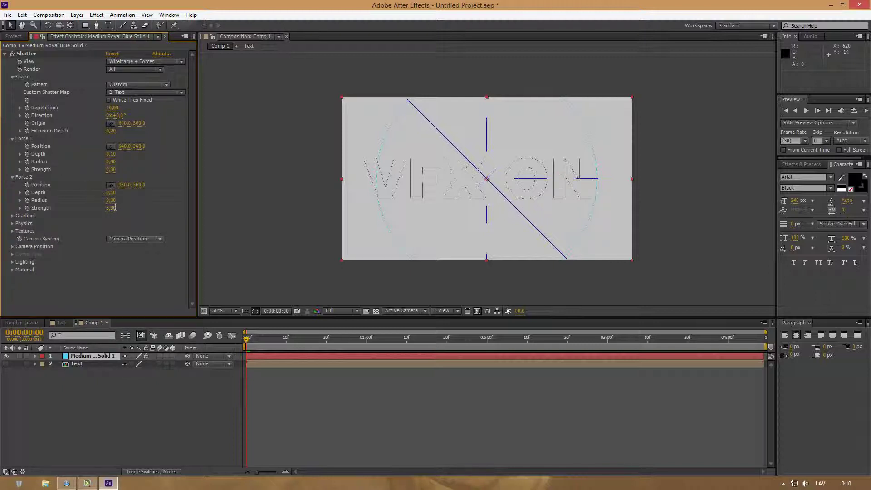
{"action": "type", "text": "0"}
{"action": "key", "text": "Return"}
- Set Physics gravity to 0 and collapse the Force and Physics groups
{"action": "left_click", "coordinate": [12, 224]}
{"action": "left_click", "coordinate": [111, 270]}
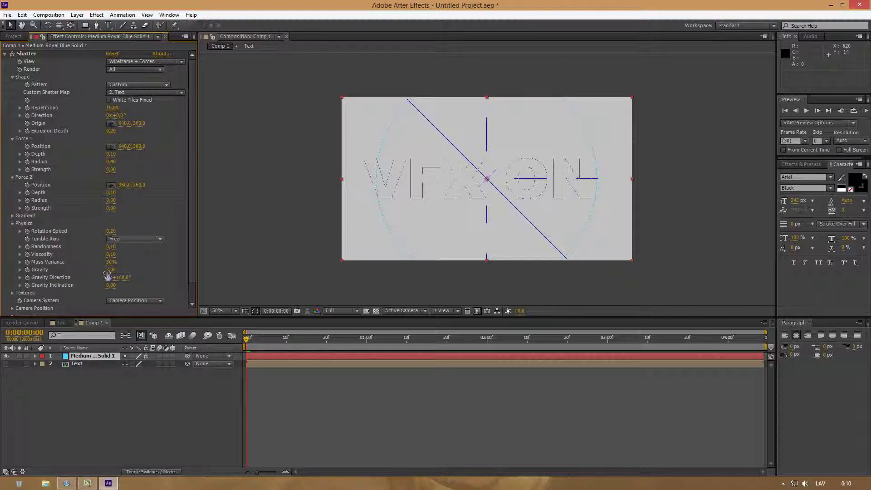
{"action": "type", "text": "0"}
{"action": "key", "text": "Return"}
{"action": "left_click", "coordinate": [12, 223]}
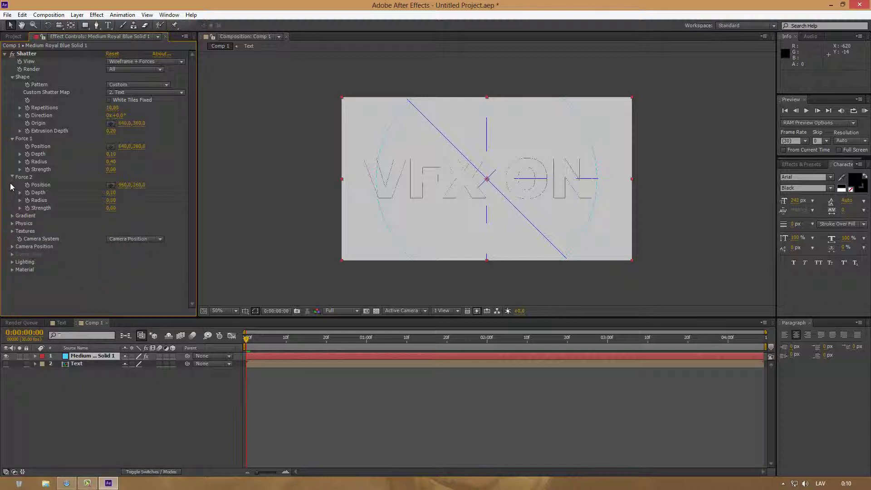
{"action": "left_click", "coordinate": [13, 177]}
{"action": "left_click", "coordinate": [13, 139]}
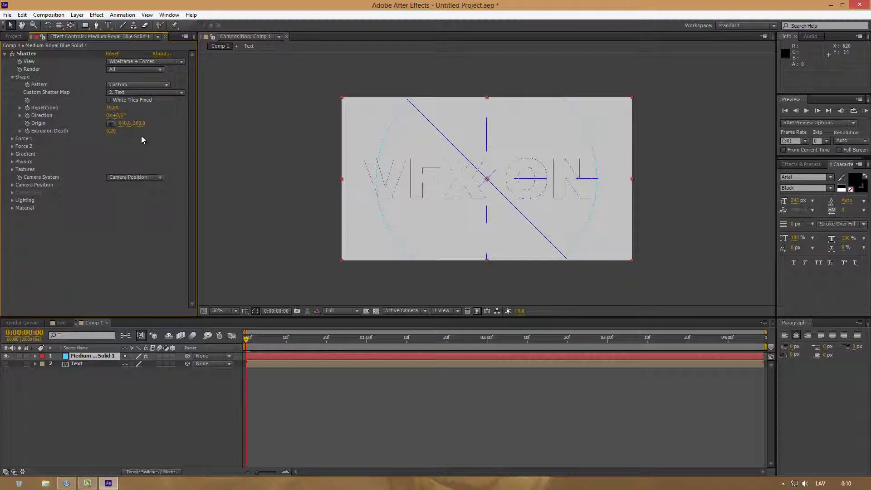
{"action": "left_click", "coordinate": [115, 132]}
- Set Shatter's extrusion depth to 2.00
{"action": "left_click", "coordinate": [128, 135]}
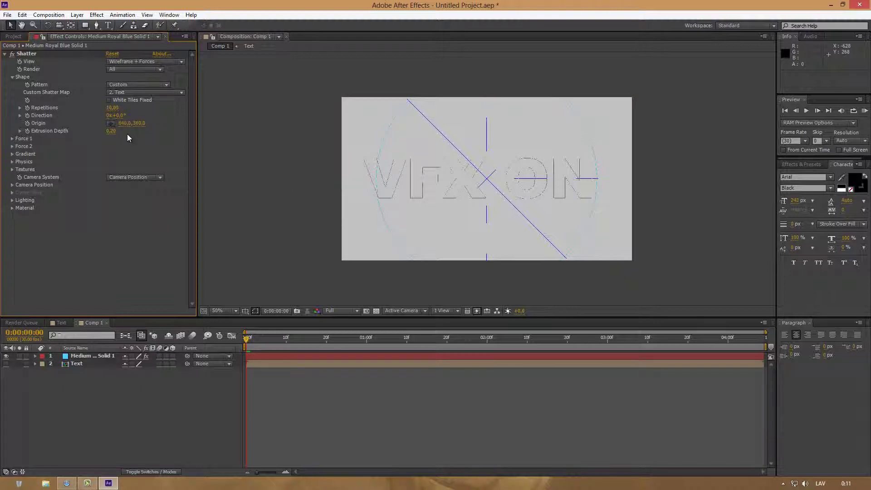
{"action": "left_click_drag", "start_coordinate": [115, 134], "coordinate": [115, 133]}
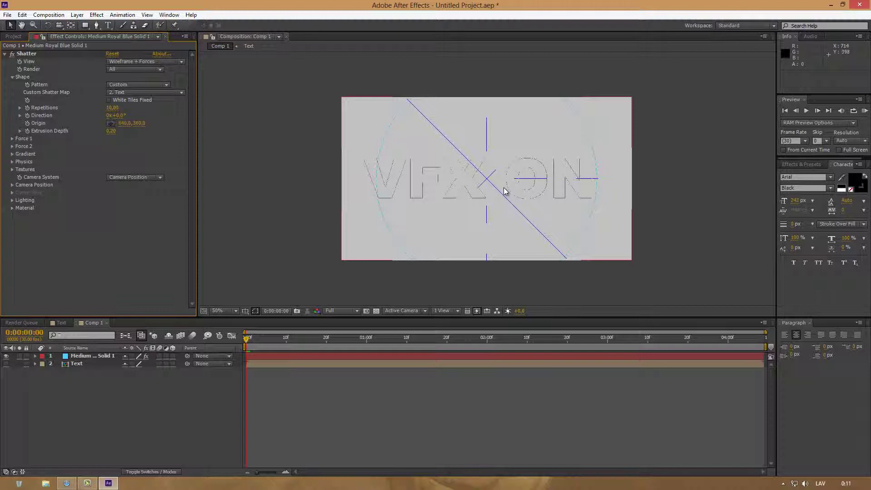
{"action": "left_click", "coordinate": [112, 131]}
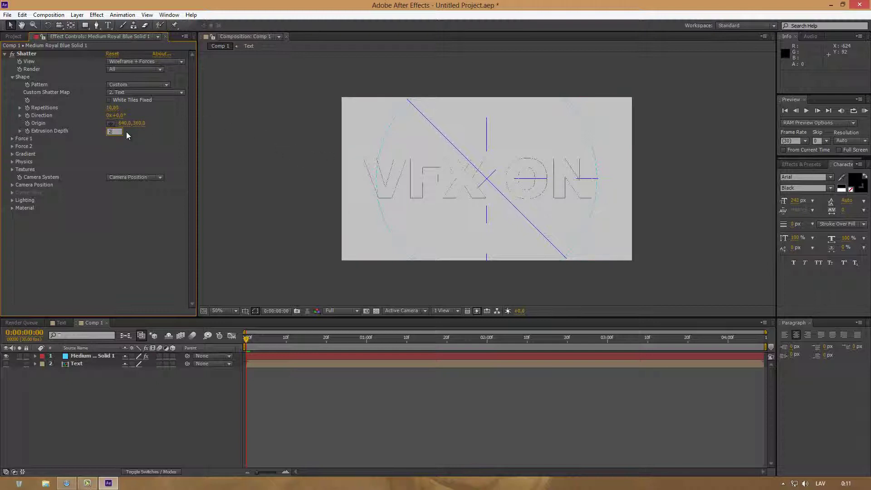
{"action": "key", "text": "Return"}
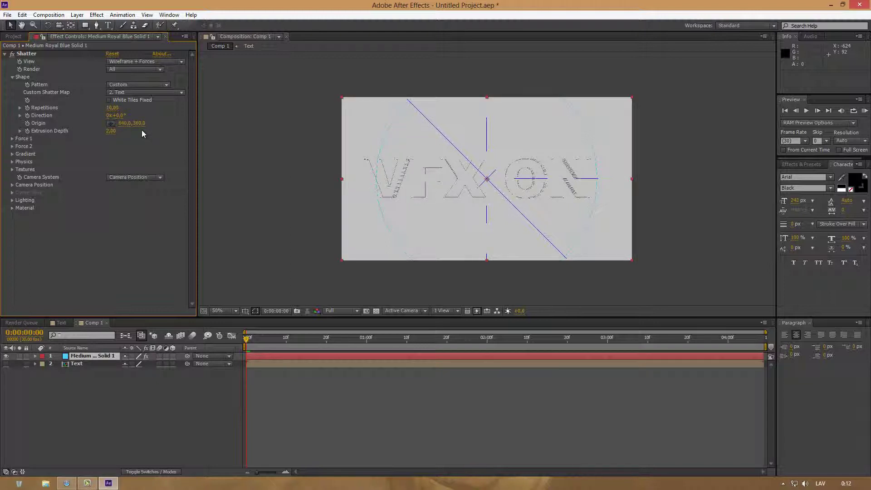
- Add a Camera 1 layer with the default 35mm settings
{"action": "right_click", "coordinate": [111, 391]}
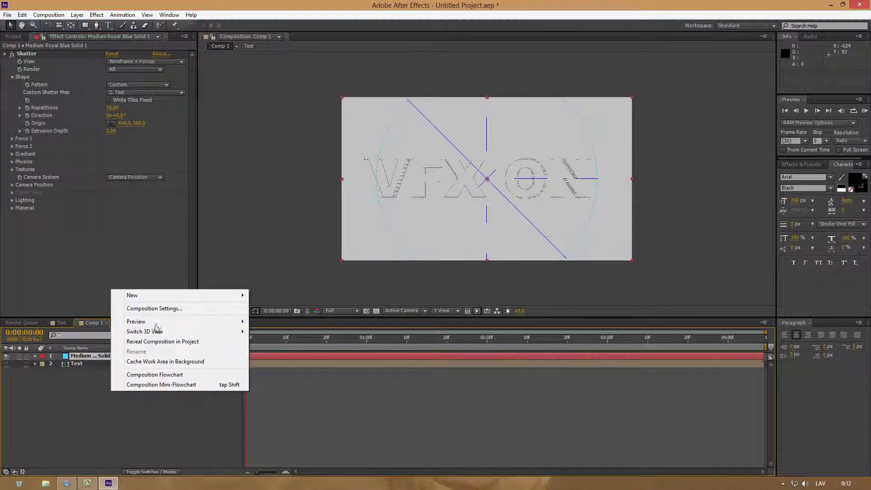
{"action": "mouse_move", "coordinate": [181, 295]}
{"action": "left_click", "coordinate": [309, 341]}
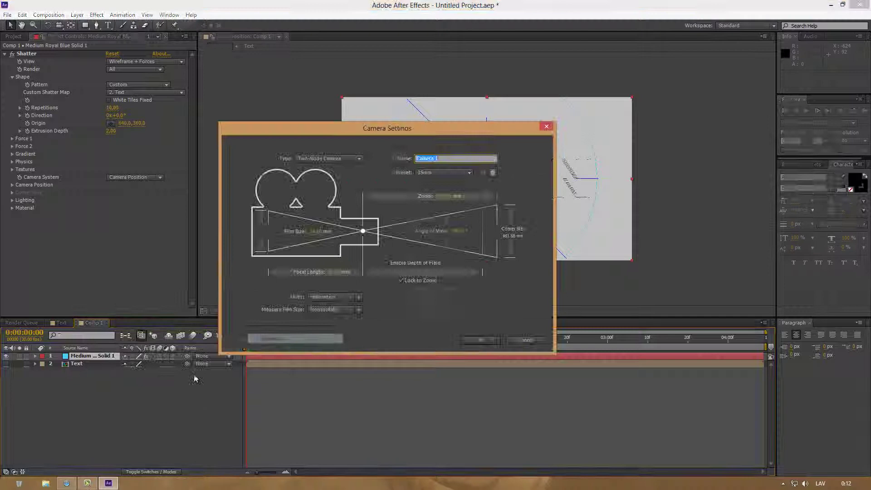
{"action": "left_click", "coordinate": [481, 340]}
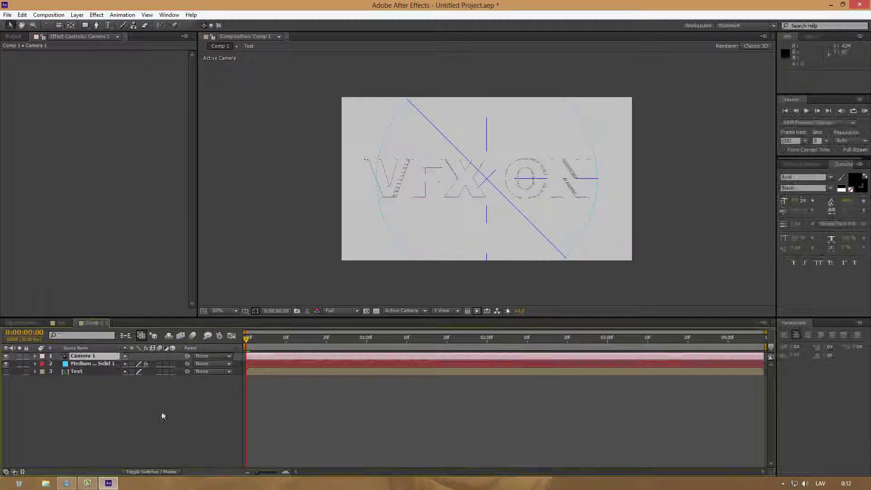
- Add a Light 1 layer with default light settings
{"action": "right_click", "coordinate": [118, 406]}
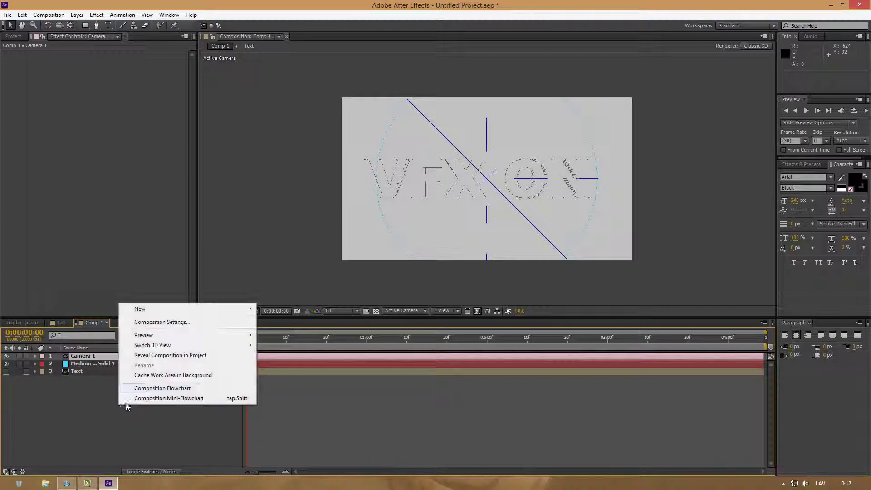
{"action": "mouse_move", "coordinate": [190, 311]}
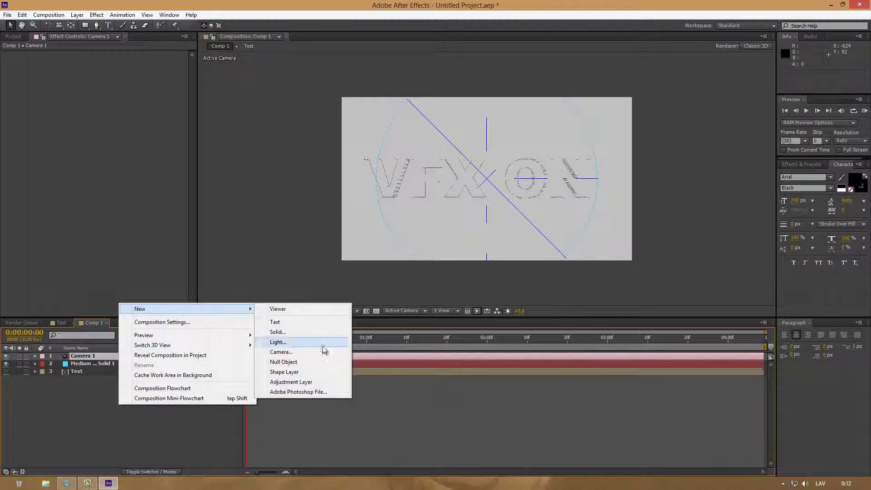
{"action": "left_click", "coordinate": [318, 340]}
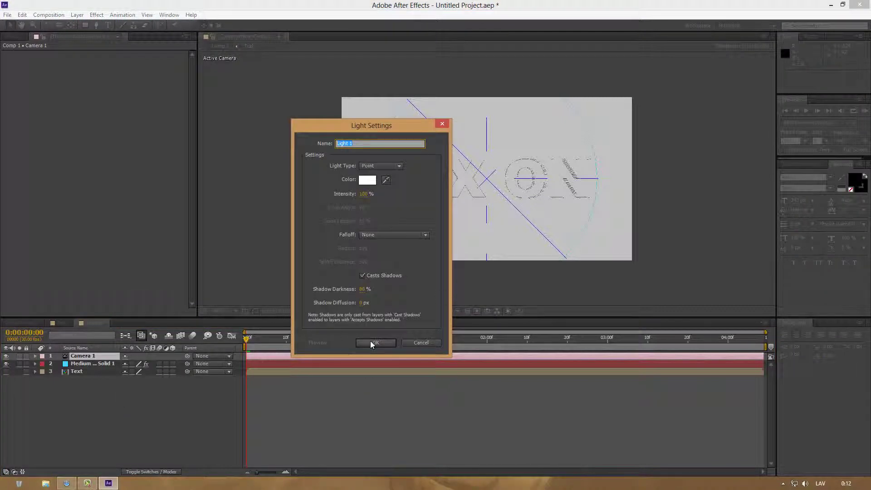
{"action": "left_click", "coordinate": [371, 341]}
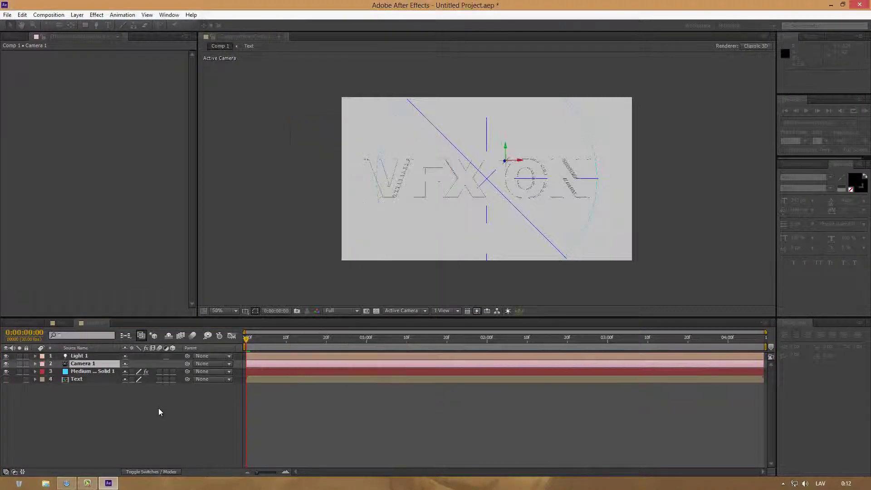
- Set Shatter's Camera System to Comp Camera and Light Type to First Comp Light
{"action": "left_click", "coordinate": [91, 371]}
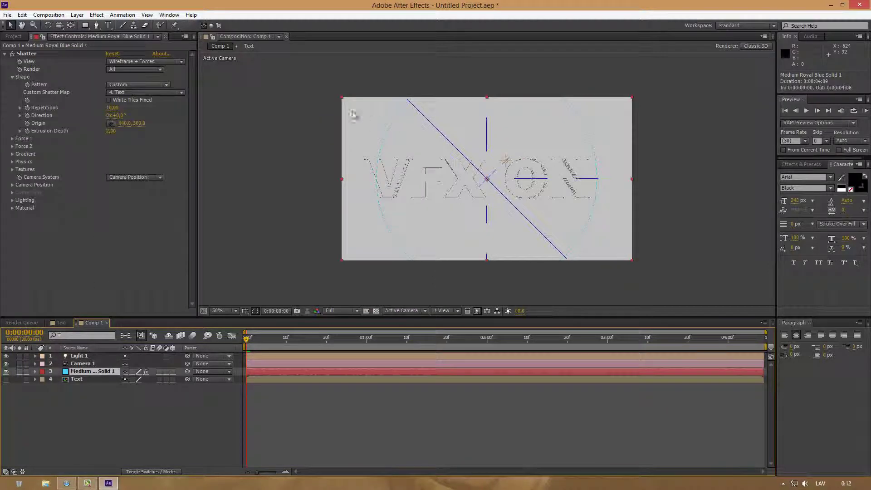
{"action": "left_click", "coordinate": [140, 178]}
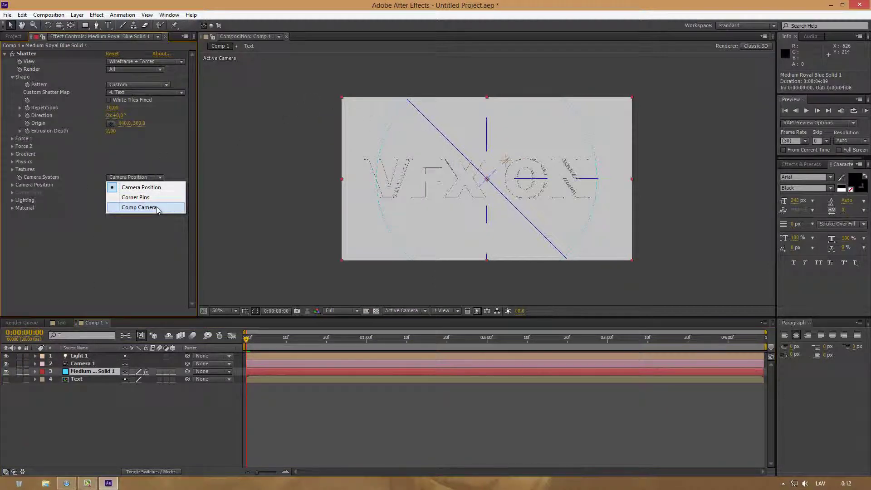
{"action": "left_click", "coordinate": [138, 207]}
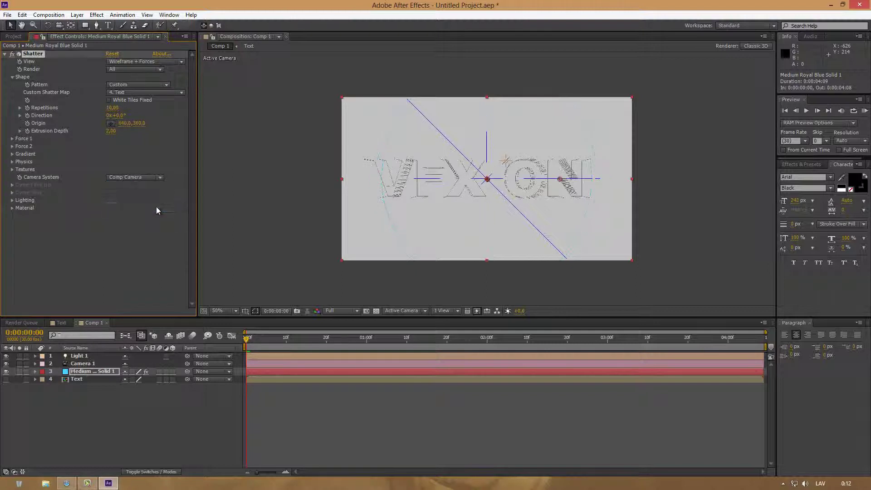
{"action": "left_click", "coordinate": [12, 201]}
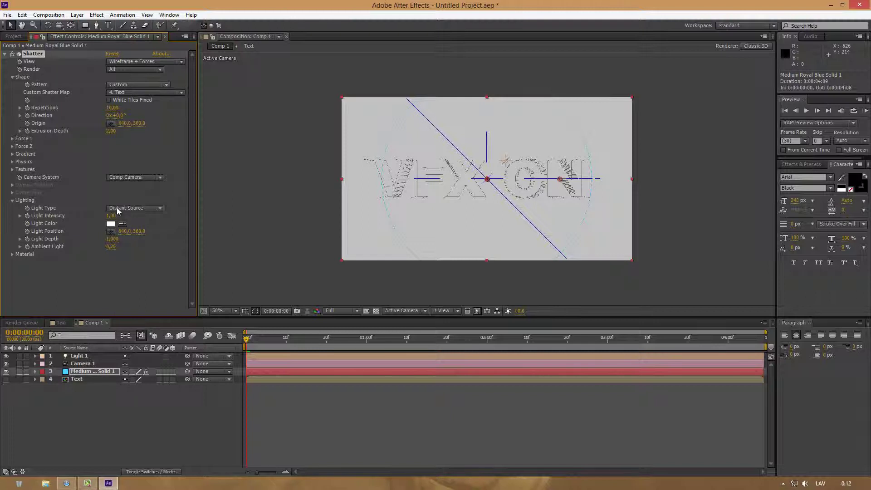
{"action": "left_click", "coordinate": [117, 208]}
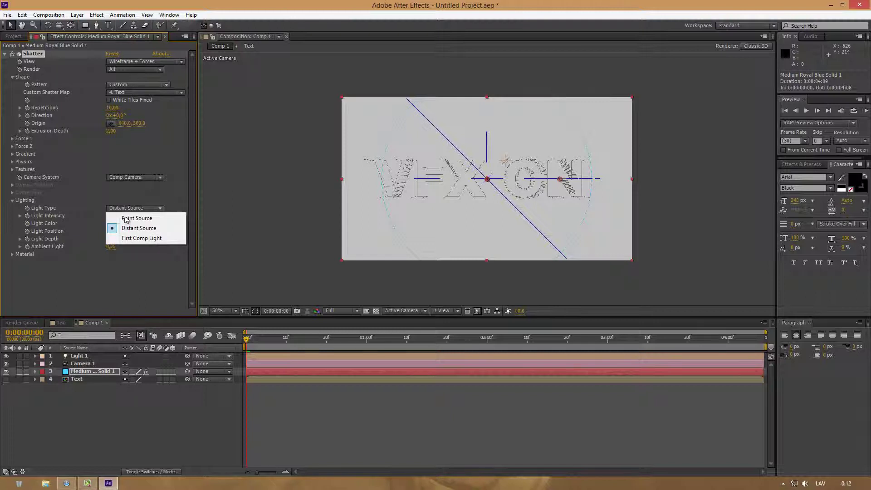
{"action": "left_click", "coordinate": [141, 238]}
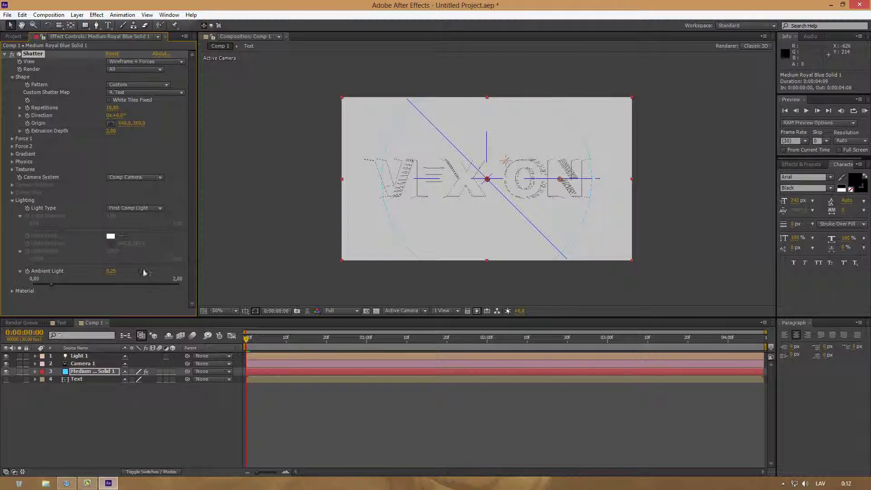
- Switch Shatter to rendered view and push Light 1 back in depth to darken the text
{"action": "left_click", "coordinate": [118, 62]}
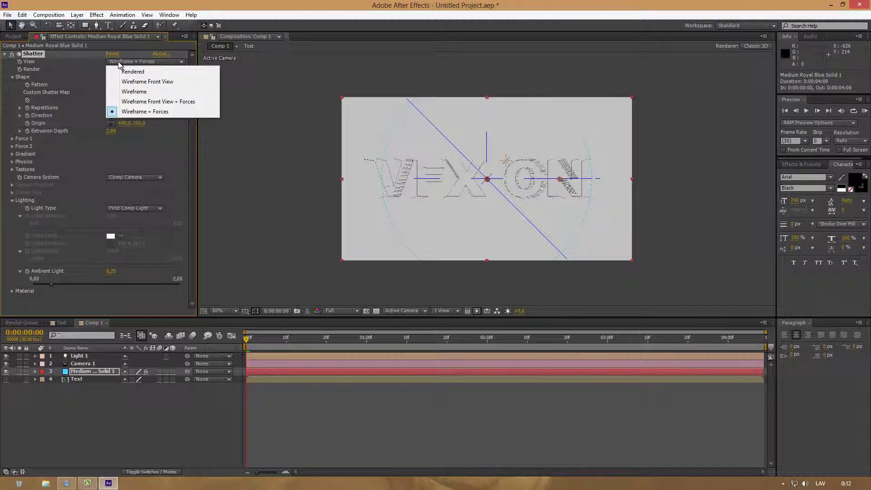
{"action": "left_click", "coordinate": [133, 71]}
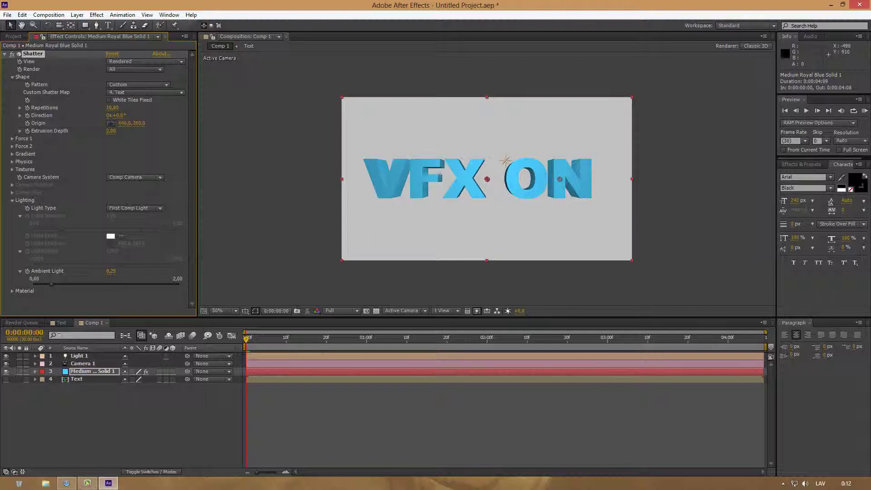
{"action": "left_click", "coordinate": [79, 356]}
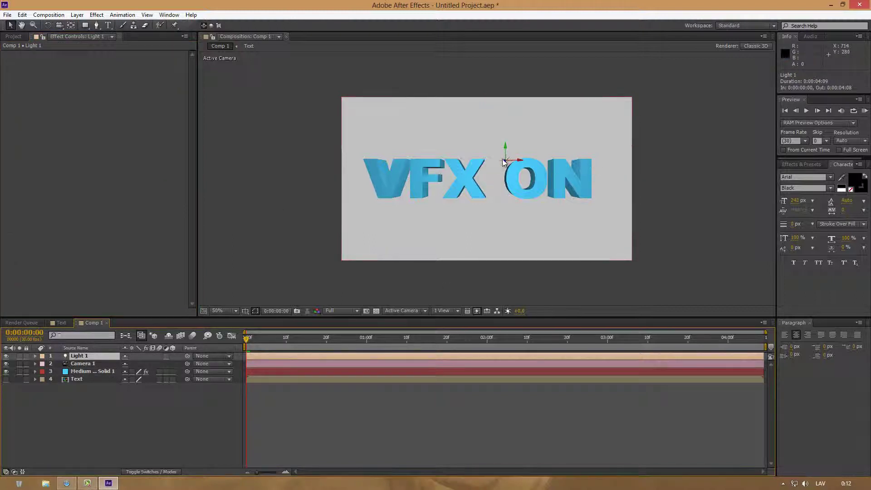
{"action": "left_click_drag", "start_coordinate": [504, 163], "coordinate": [451, 198]}
{"action": "left_click", "coordinate": [255, 175]}
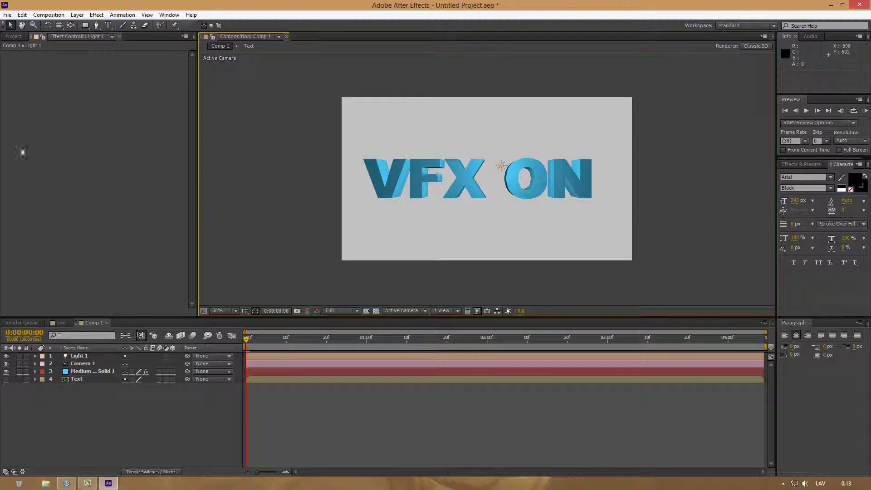
- Duplicate the Text composition with Ctrl+D and rename the copy text-test
{"action": "left_click", "coordinate": [14, 37]}
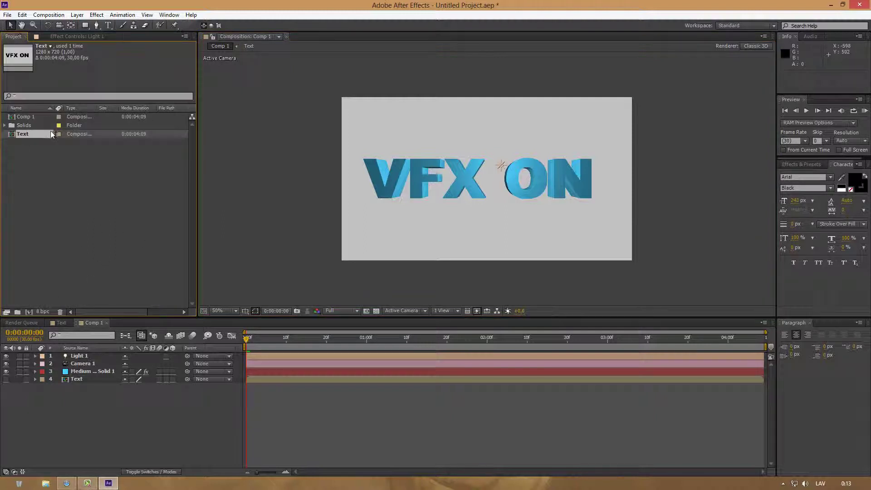
{"action": "key", "text": "ctrl+d"}
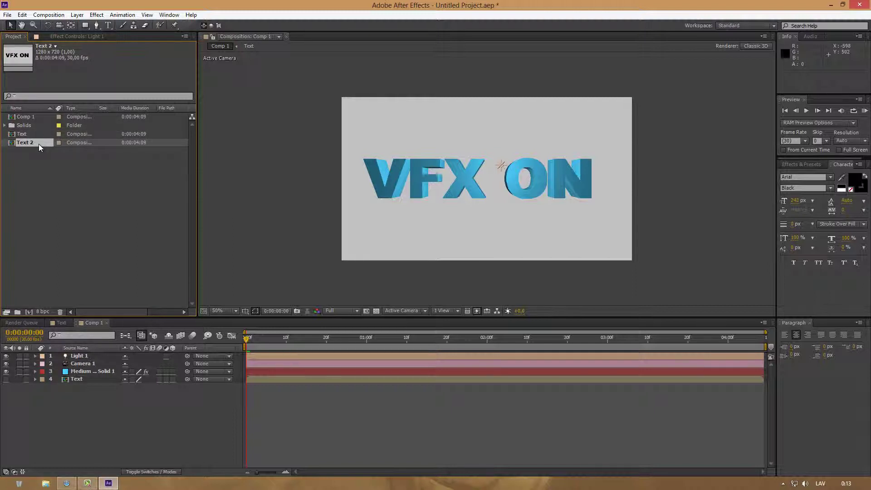
{"action": "key", "text": "Return"}
{"action": "type", "text": "t"}
- Make the VFX ON text in text-test white (#ffffff)
{"action": "left_click", "coordinate": [115, 220]}
{"action": "double_click", "coordinate": [29, 141]}
{"action": "left_click", "coordinate": [108, 25]}
{"action": "left_click", "coordinate": [521, 188]}
{"action": "key", "text": "ctrl+a"}
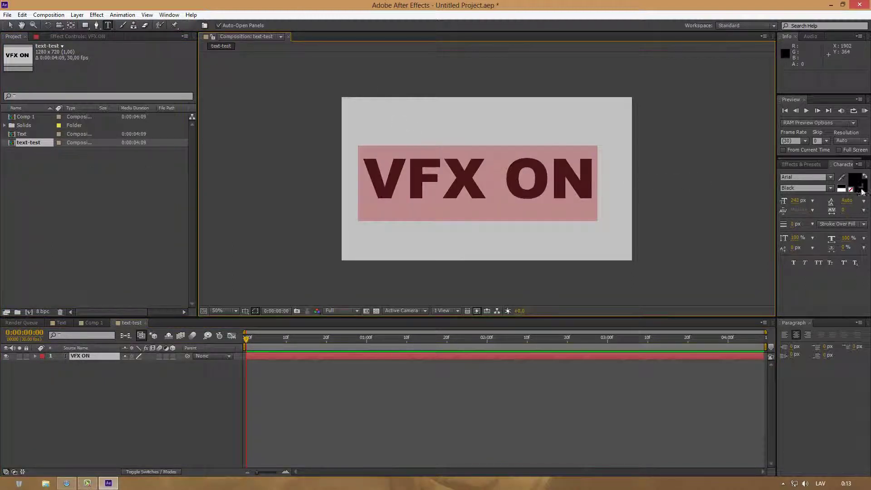
{"action": "left_click", "coordinate": [855, 180]}
{"action": "type", "text": "ffffff"}
{"action": "key", "text": "Return"}
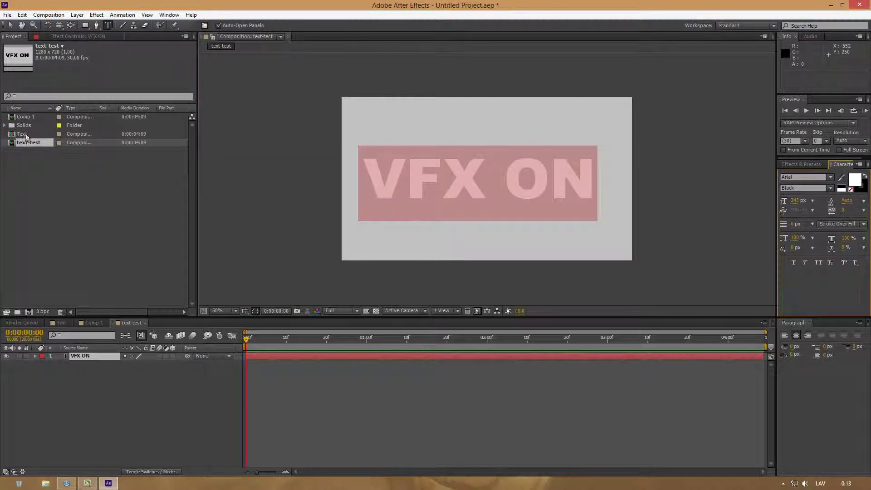
- Give the Text comp's VFX ON text a 10 px stroke
{"action": "left_click", "coordinate": [31, 134]}
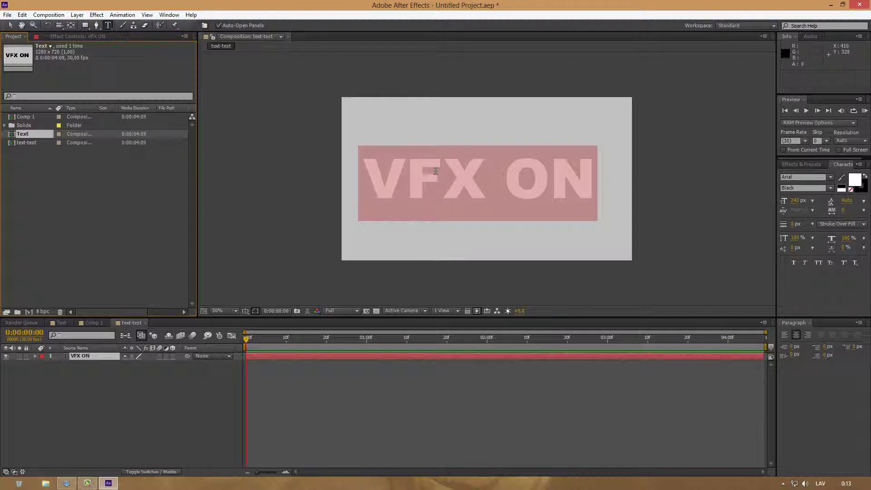
{"action": "double_click", "coordinate": [24, 134]}
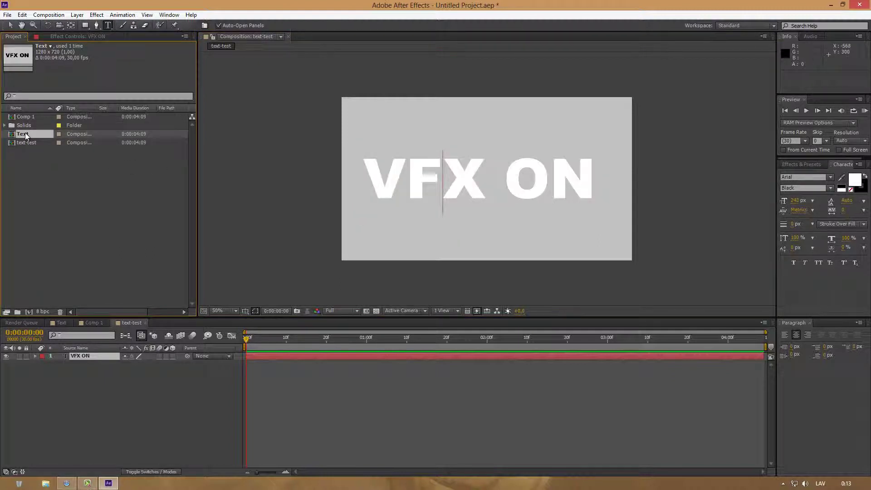
{"action": "left_click", "coordinate": [483, 190]}
{"action": "key", "text": "ctrl+a"}
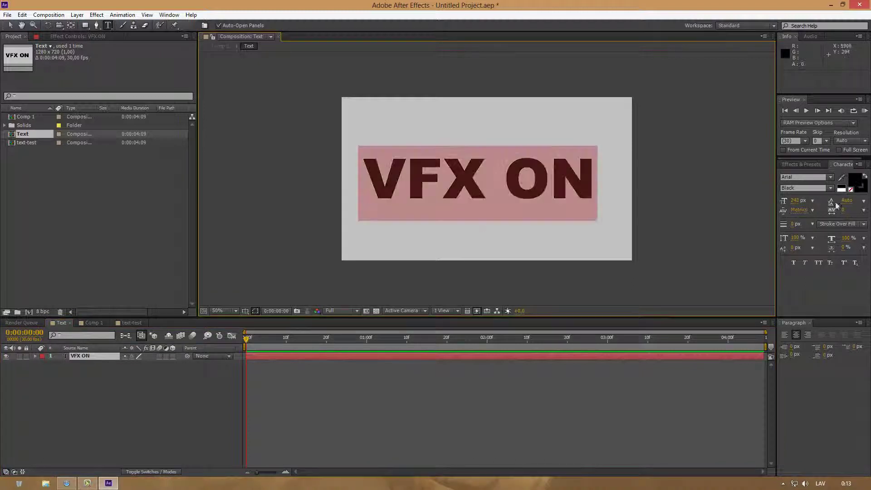
{"action": "left_click", "coordinate": [795, 224]}
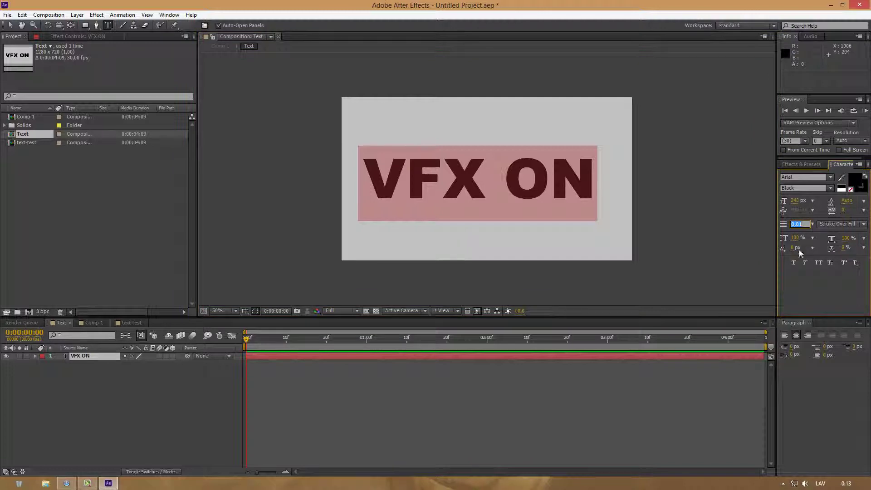
{"action": "type", "text": "10"}
{"action": "key", "text": "Return"}
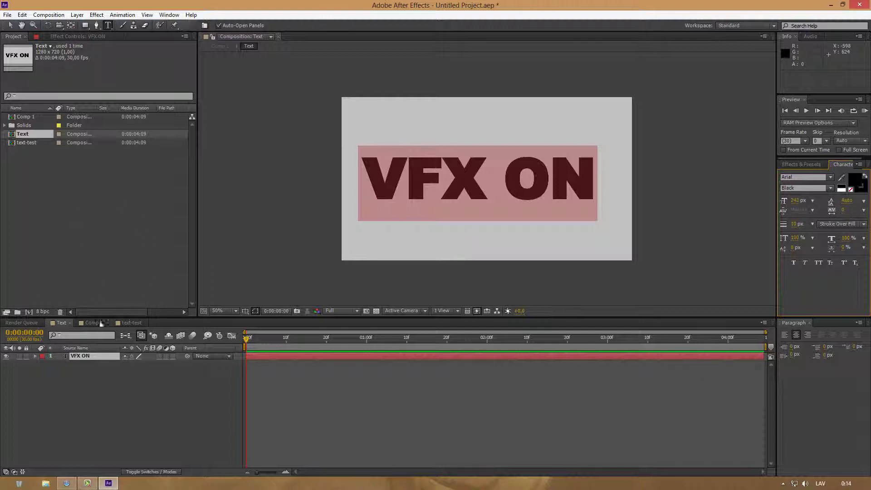
- Place text-test in Comp 1 above the blue solid and make it a 3D layer
{"action": "left_click", "coordinate": [93, 323]}
{"action": "left_click_drag", "start_coordinate": [33, 141], "coordinate": [138, 277]}
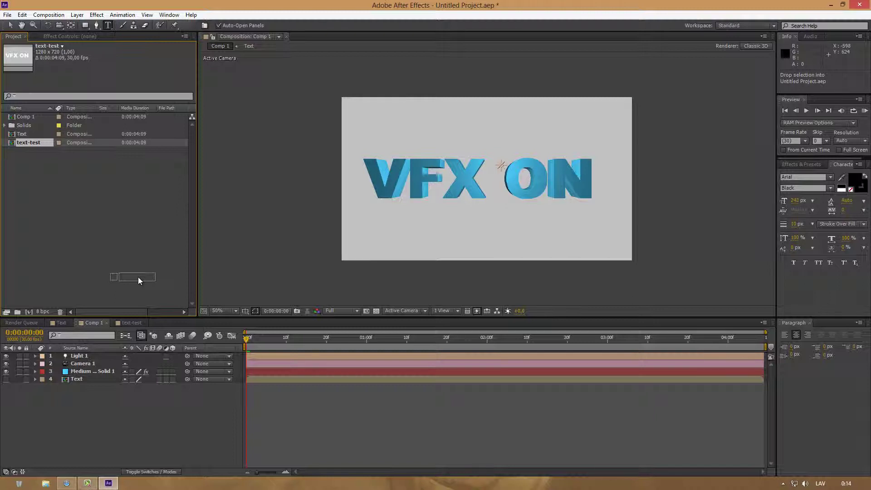
{"action": "left_click_drag", "start_coordinate": [138, 277], "coordinate": [99, 367]}
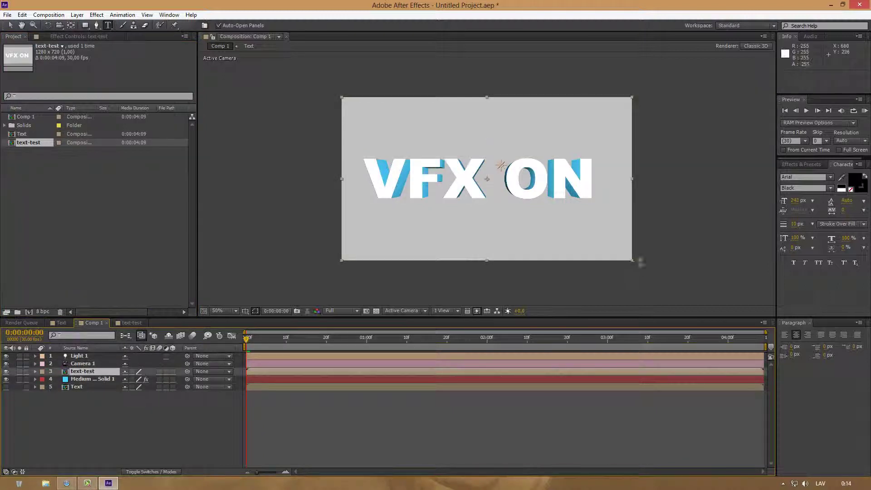
{"action": "left_click", "coordinate": [172, 372]}
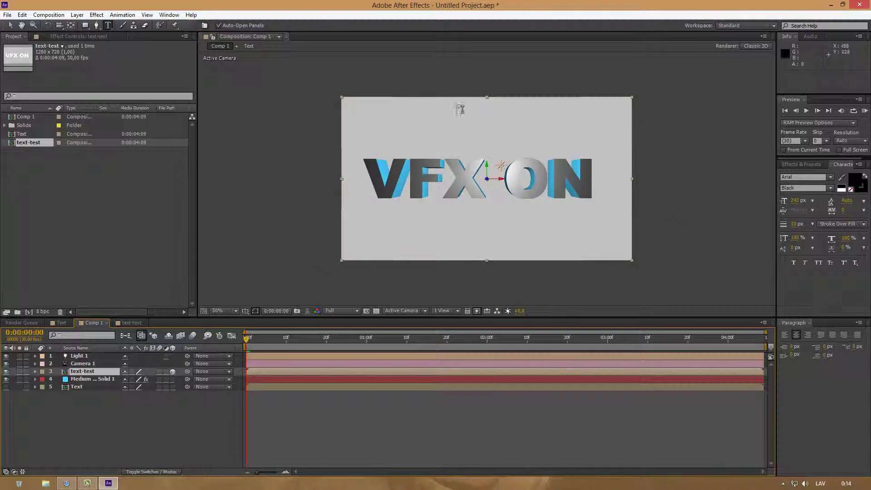
- Orbit Camera 1 around the extruded VFX ON text with the Unified Camera tool
{"action": "left_click", "coordinate": [59, 25]}
{"action": "mouse_move", "coordinate": [545, 187]}
{"action": "left_mouse_down"}
{"action": "mouse_move", "coordinate": [583, 194]}
{"action": "mouse_move", "coordinate": [555, 187]}
{"action": "mouse_move", "coordinate": [567, 168]}
{"action": "mouse_move", "coordinate": [560, 156]}
{"action": "mouse_move", "coordinate": [551, 185]}
{"action": "left_mouse_up"}
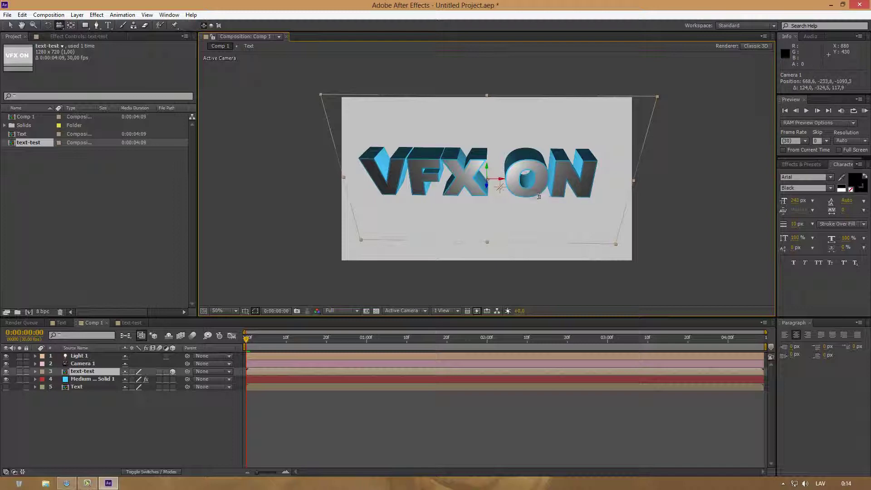
{"action": "left_click_drag", "start_coordinate": [537, 195], "coordinate": [505, 199]}
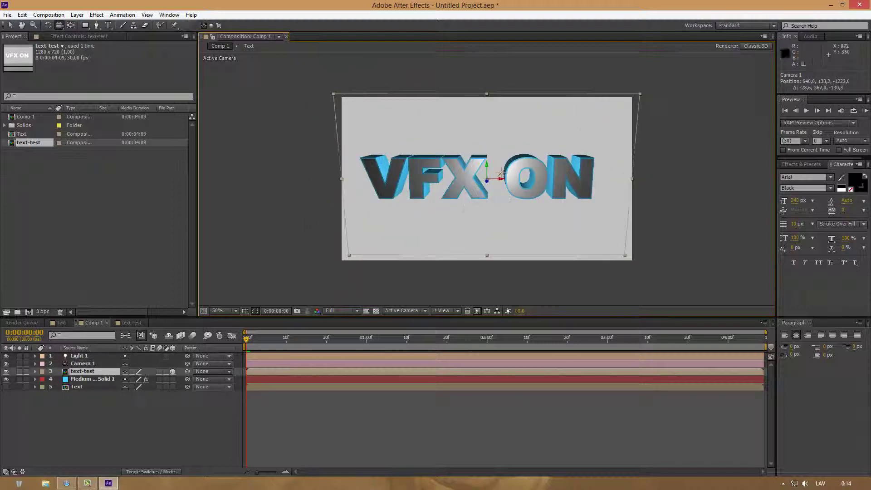
- Add an Inner Shadow layer style to the text-test layer
{"action": "right_click", "coordinate": [90, 374]}
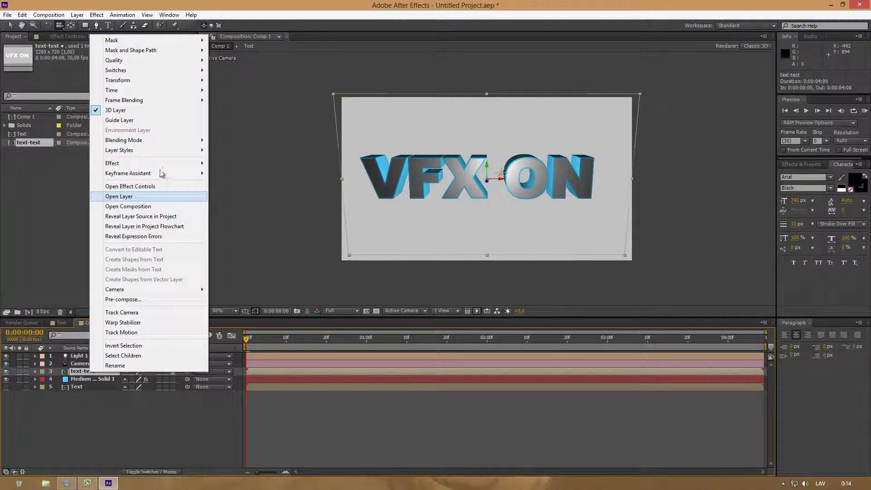
{"action": "mouse_move", "coordinate": [156, 150]}
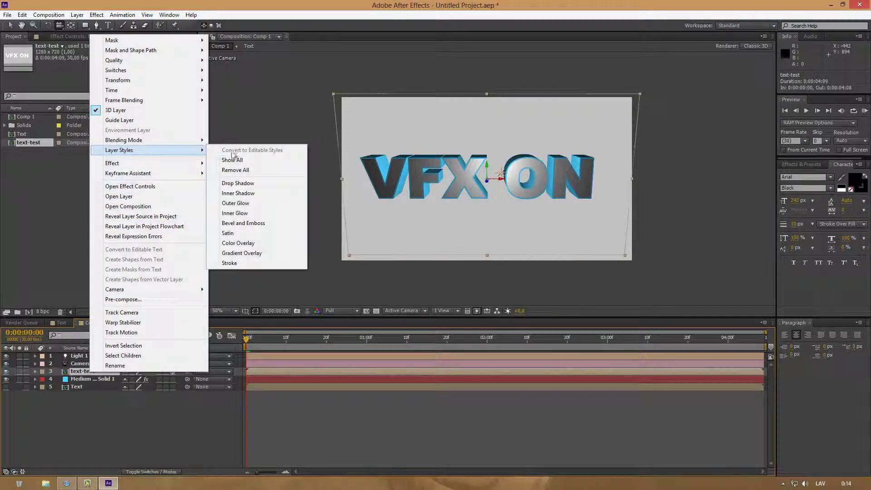
{"action": "left_click", "coordinate": [257, 194]}
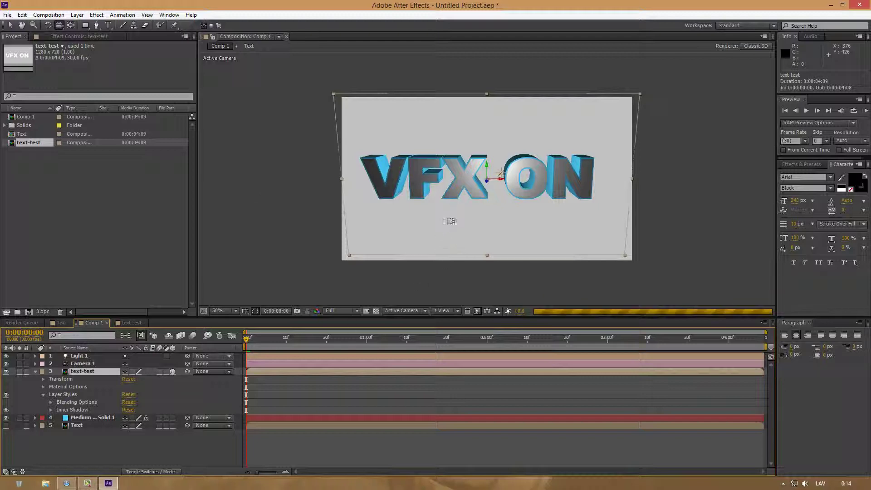
- Orbit the camera around the text to inspect the shadow, ending front-facing
{"action": "left_click", "coordinate": [491, 192]}
{"action": "mouse_move", "coordinate": [491, 193]}
{"action": "left_mouse_down"}
{"action": "mouse_move", "coordinate": [481, 194]}
{"action": "mouse_move", "coordinate": [502, 202]}
{"action": "left_mouse_up"}
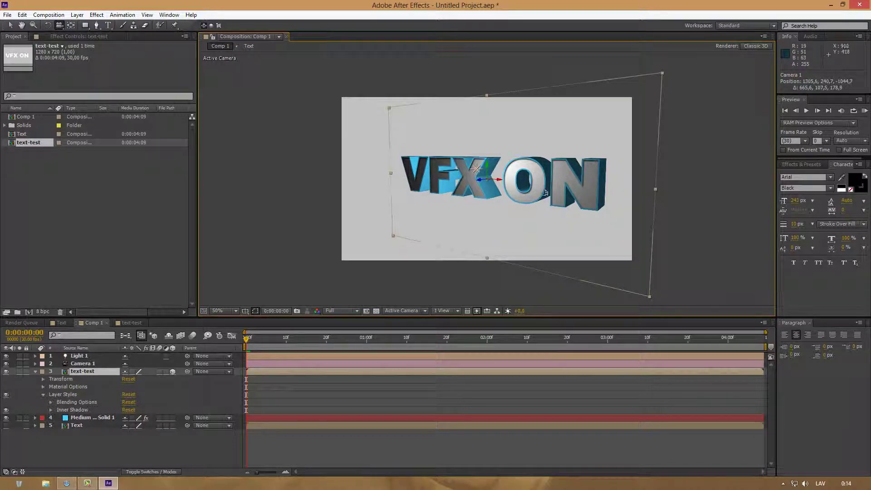
{"action": "left_click_drag", "start_coordinate": [561, 190], "coordinate": [613, 194]}
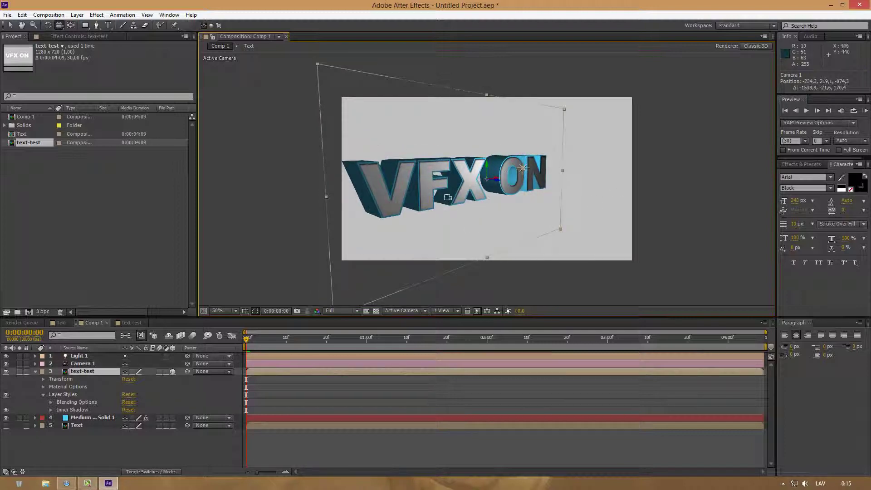
{"action": "left_click_drag", "start_coordinate": [447, 198], "coordinate": [419, 188]}
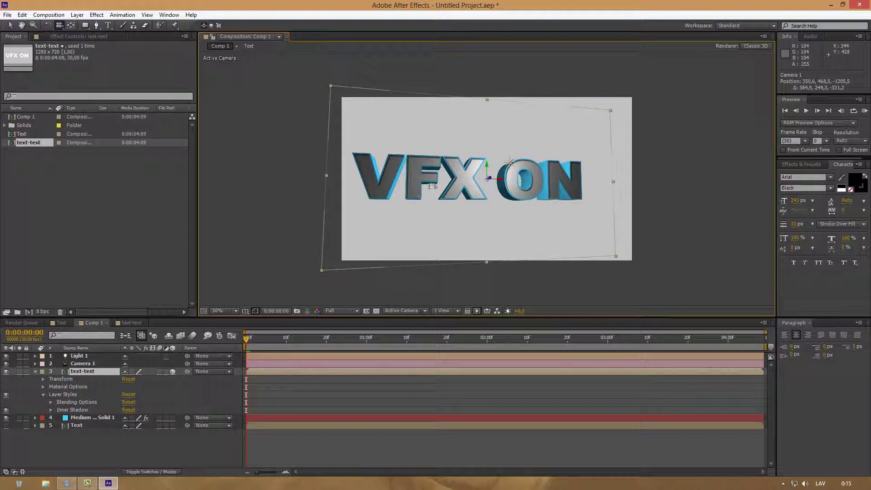
{"action": "left_click", "coordinate": [6, 372]}
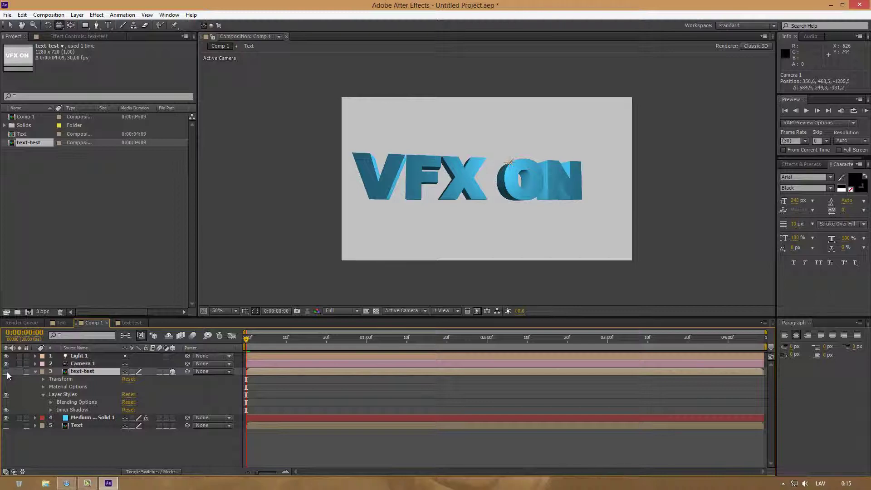
{"action": "left_click", "coordinate": [7, 372]}
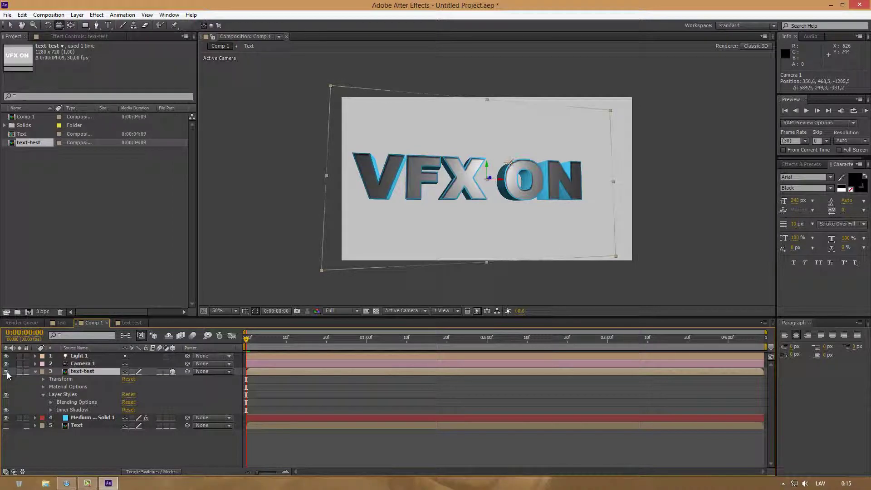